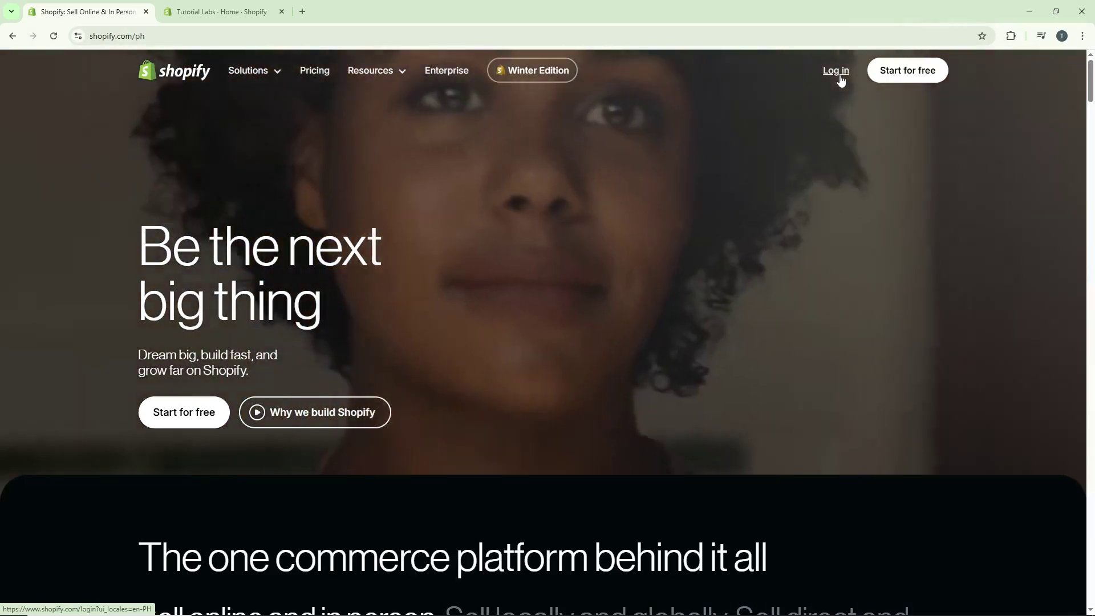
- Open the Shopify App Store from the app settings in the Tutorial Labs store admin
left_click(222, 11)
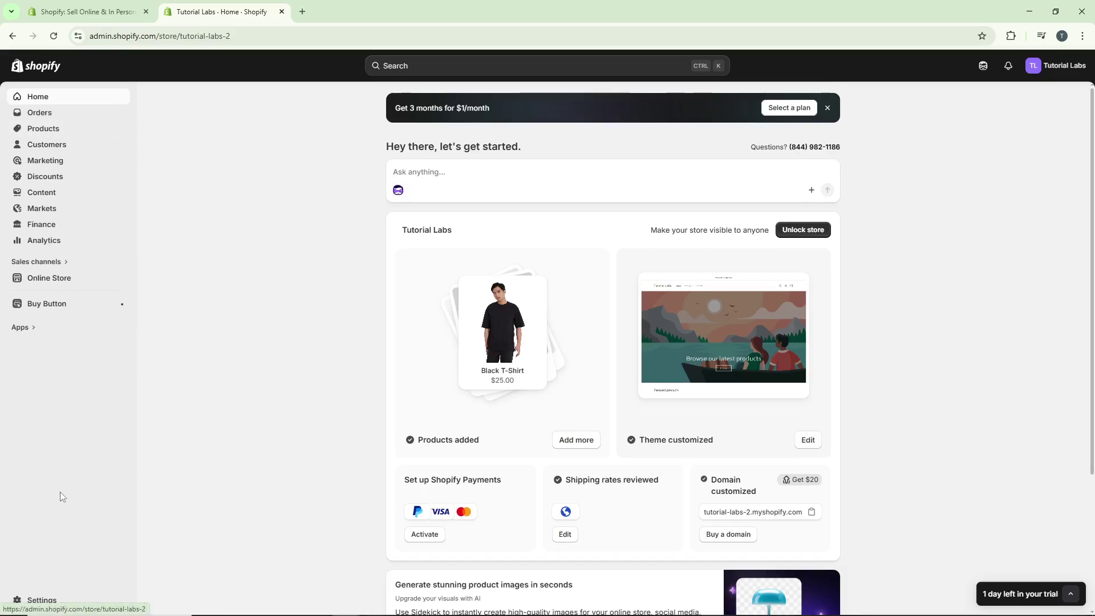
left_click(48, 599)
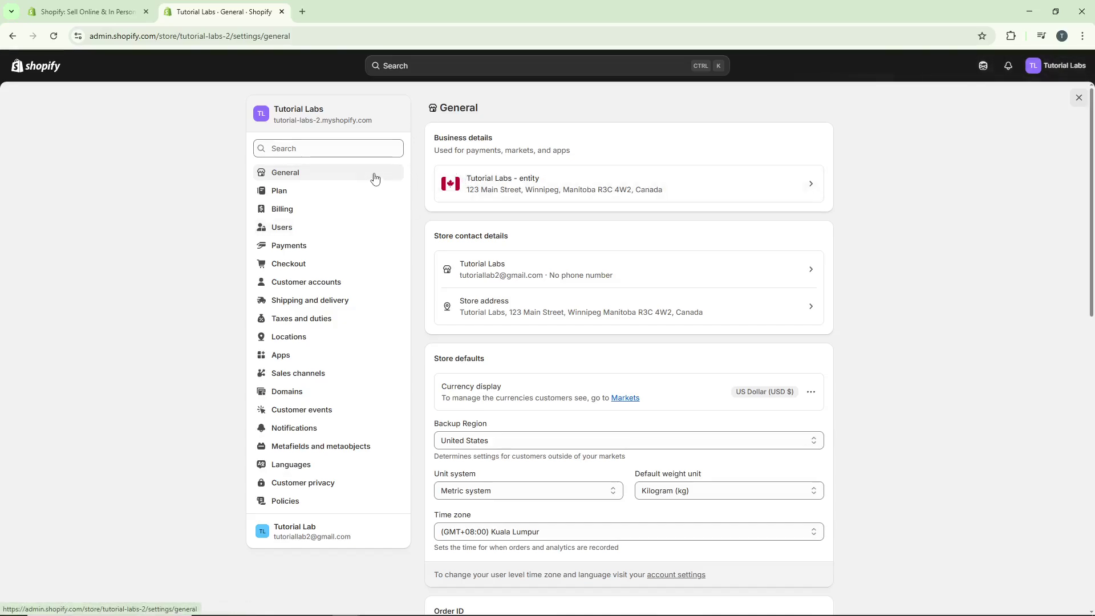
left_click(303, 363)
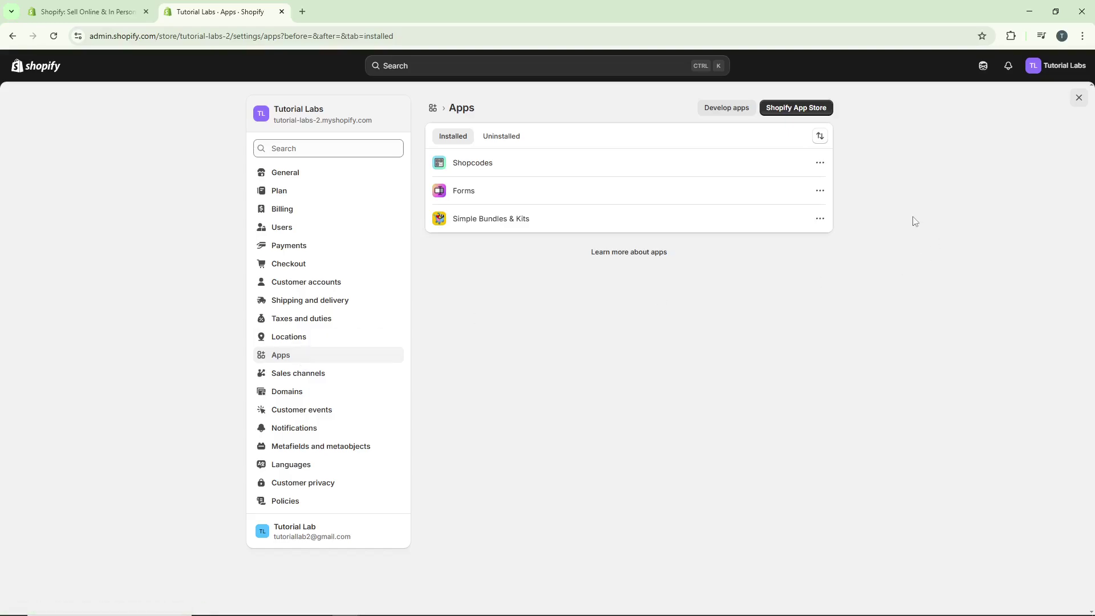
left_click(810, 113)
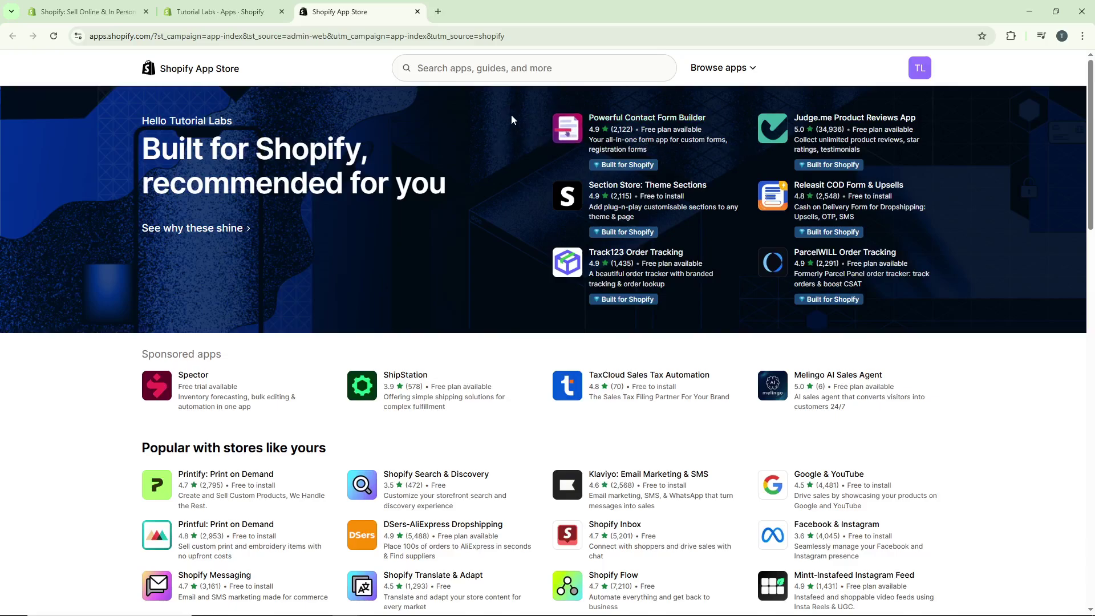
- Search the App Store for "bookx" and install the BookX appointment booking app on the store
left_click(498, 70)
type("b")
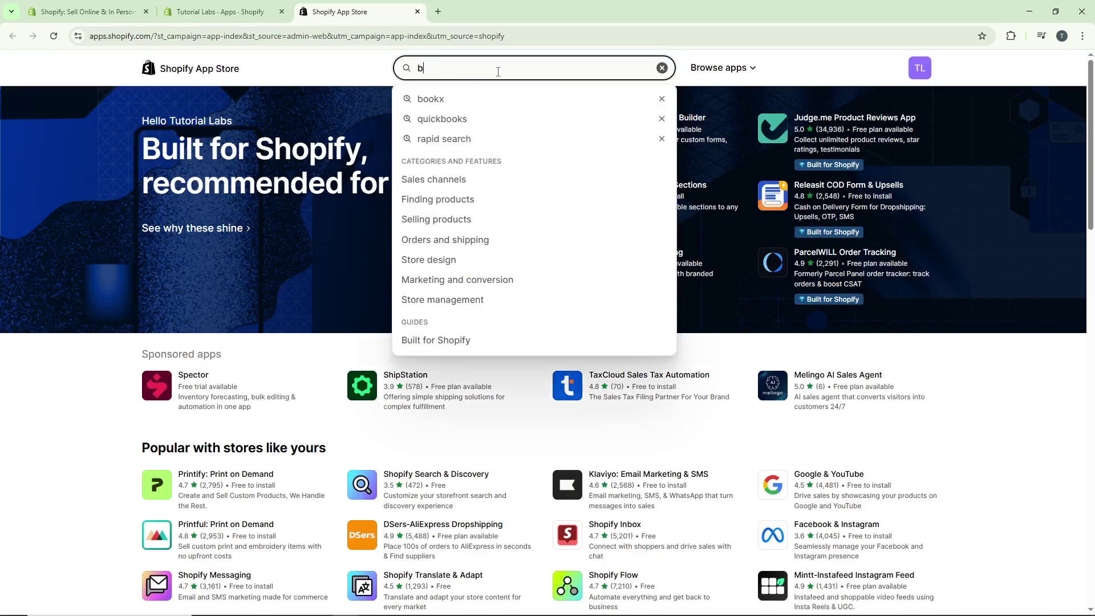
type("ookx")
key("Return")
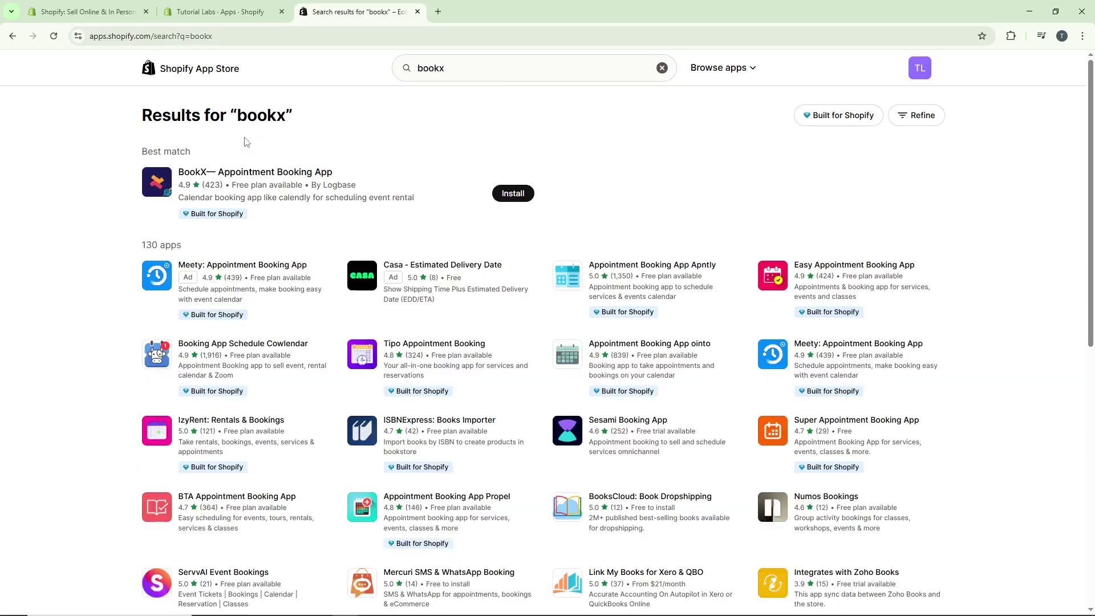
left_click(302, 175)
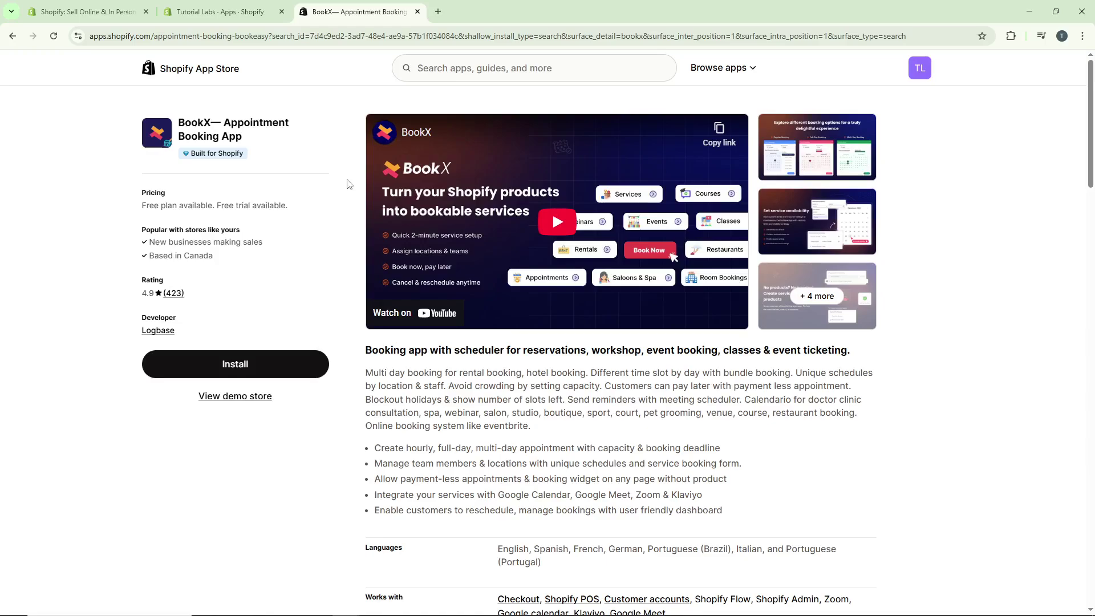
left_click(302, 365)
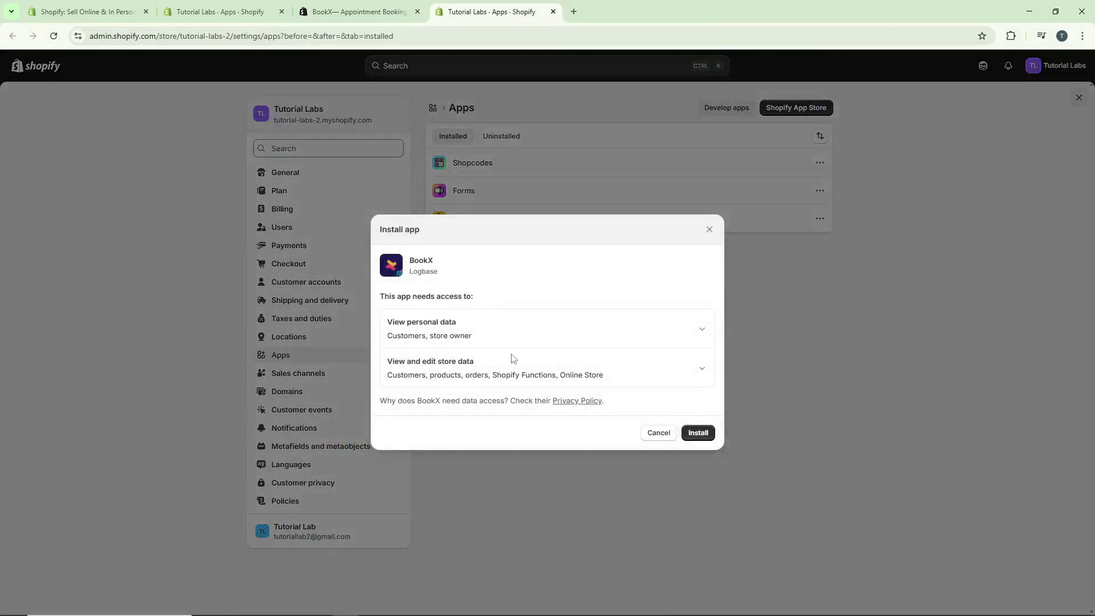
left_click(698, 433)
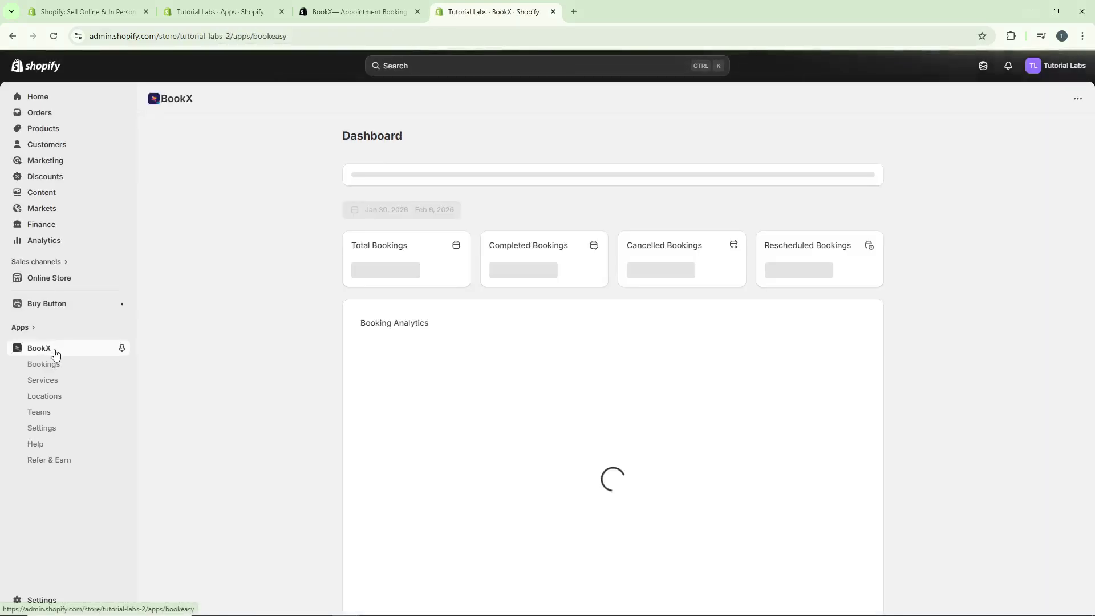
- Start creating a new service in BookX and name it "Sample"
left_click(72, 388)
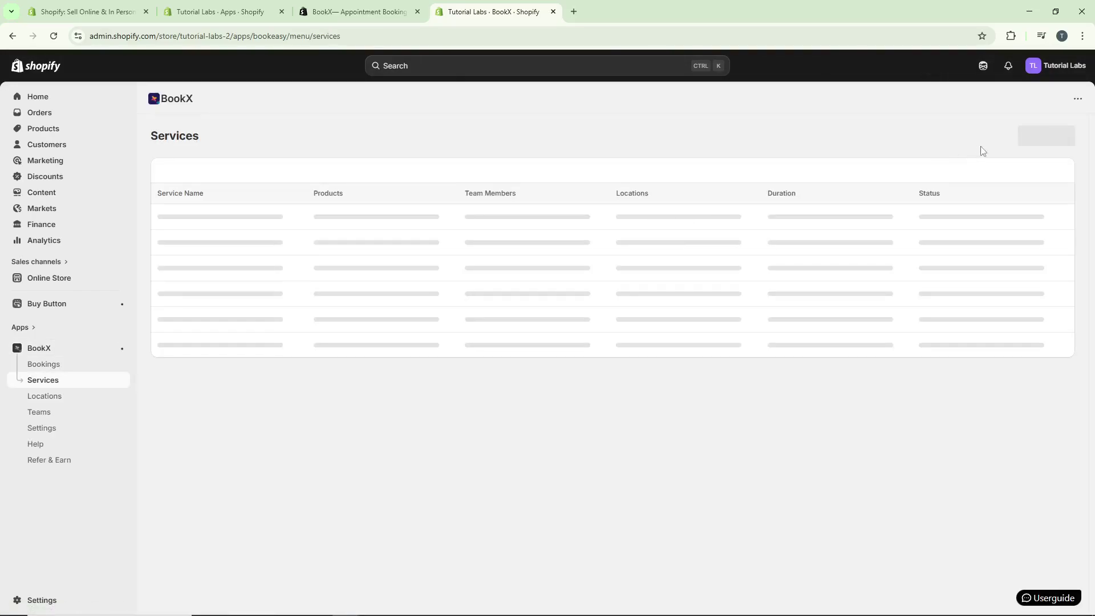
left_click(1019, 140)
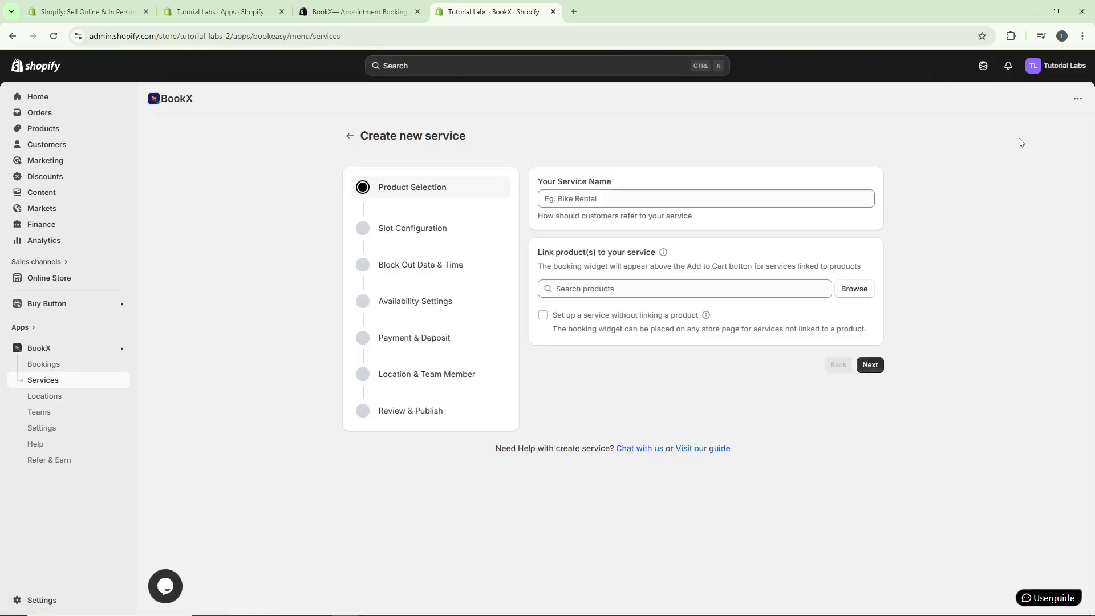
left_click(667, 200)
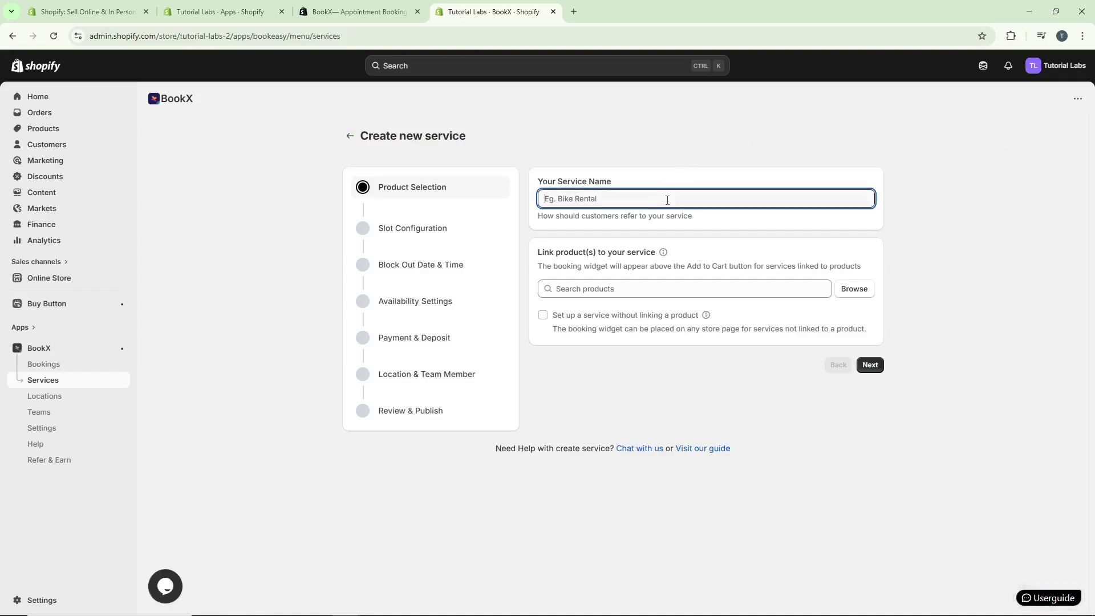
type("Sample")
- Link the Special Service product to the service and continue to Slot Configuration
left_click(850, 290)
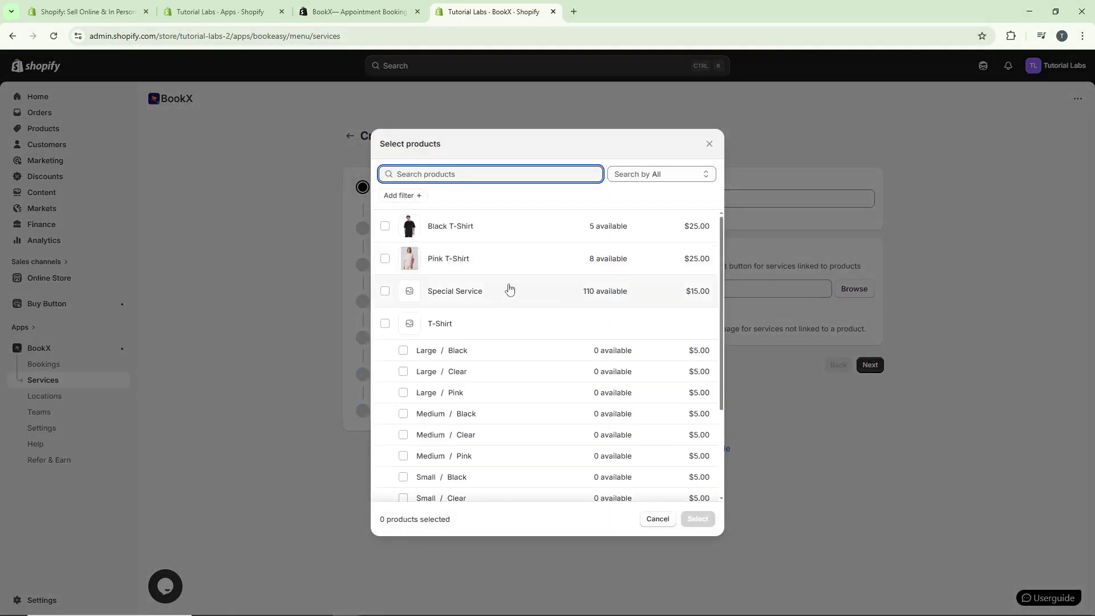
left_click(385, 298)
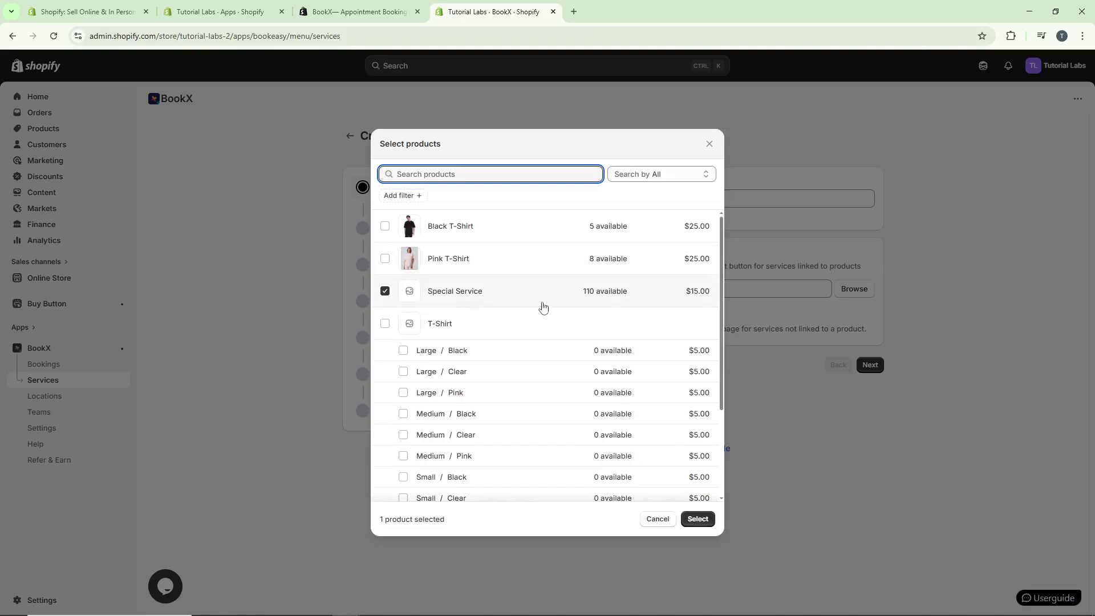
left_click(698, 520)
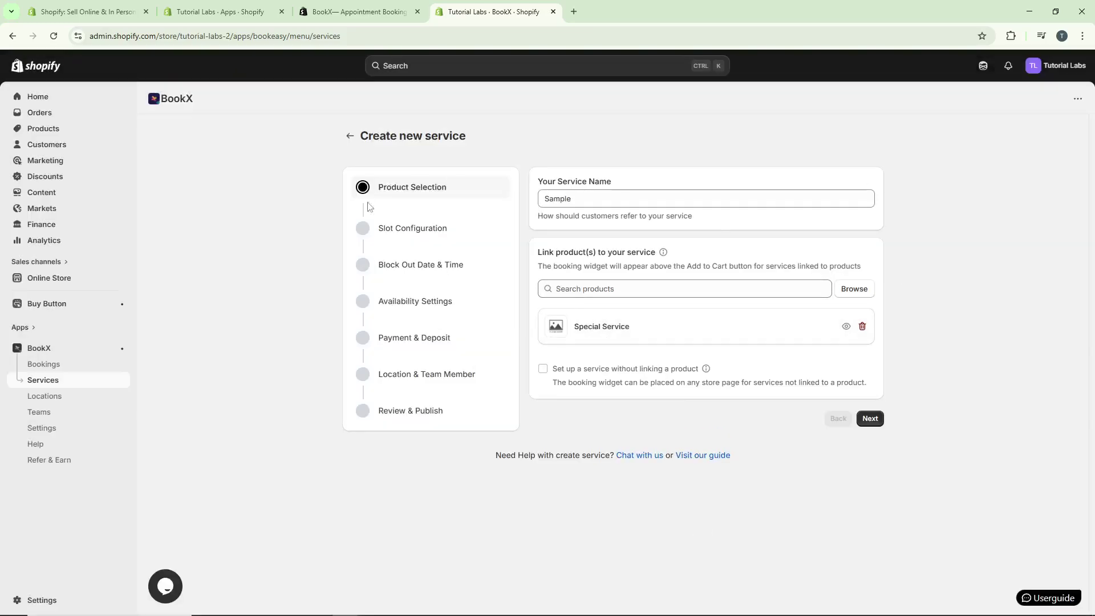
left_click(870, 418)
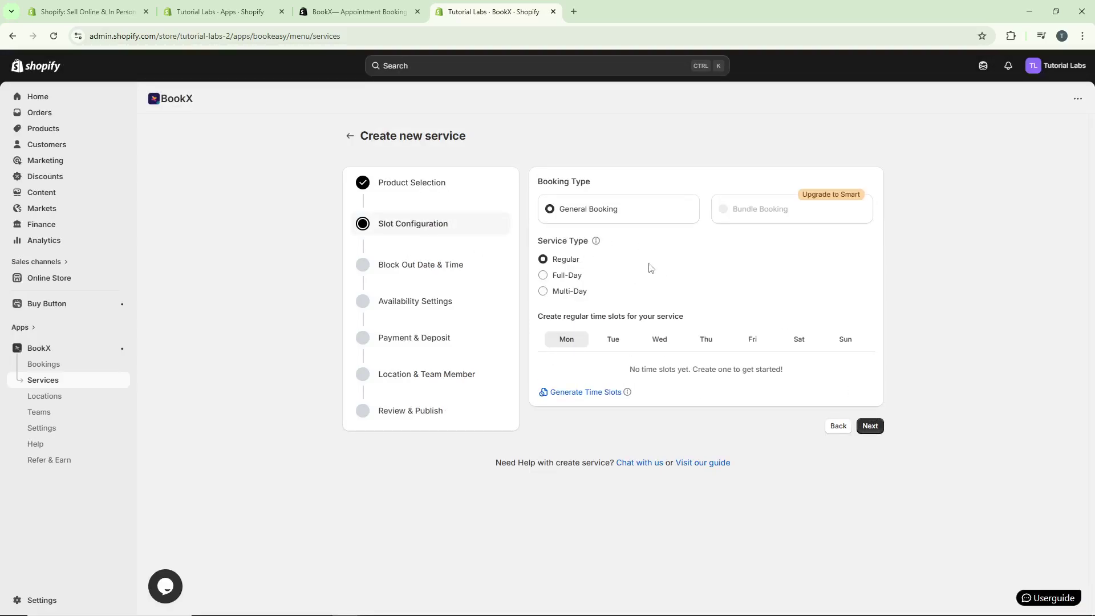
- Generate time slots ending at 1:15 PM for Monday through Friday, and continue to Block Out Date & Time
left_click(593, 392)
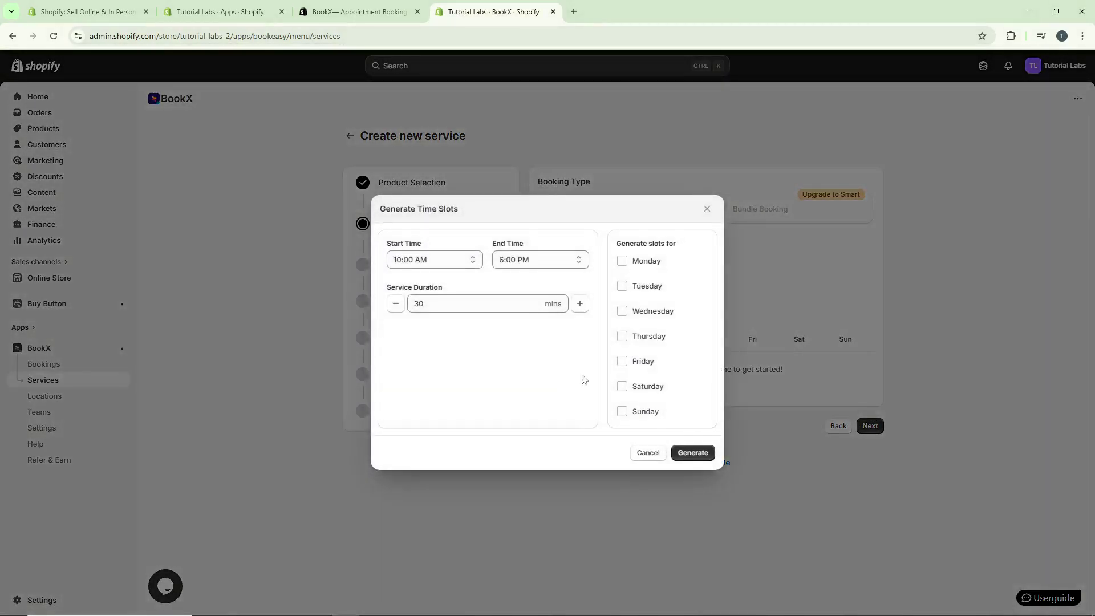
left_click(569, 264)
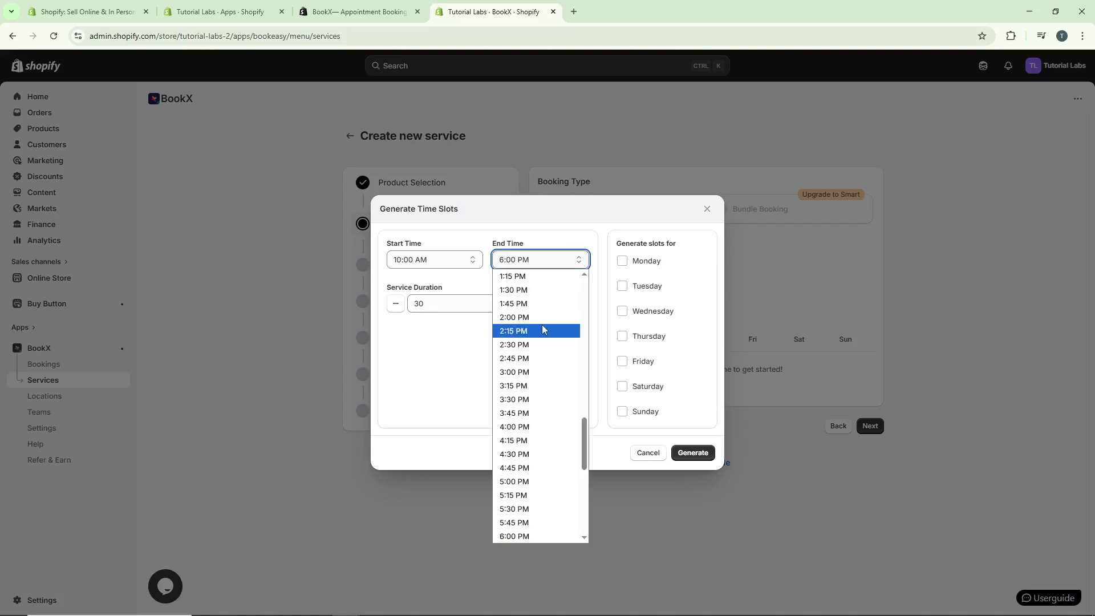
left_click(552, 288)
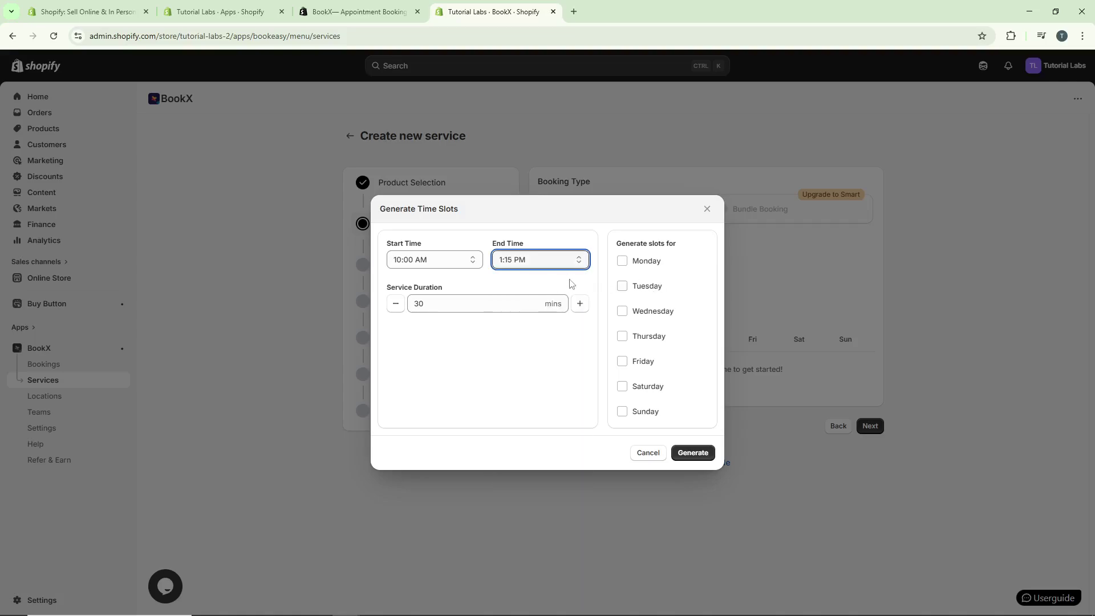
left_click(622, 261)
left_click(622, 287)
left_click(622, 311)
left_click(622, 336)
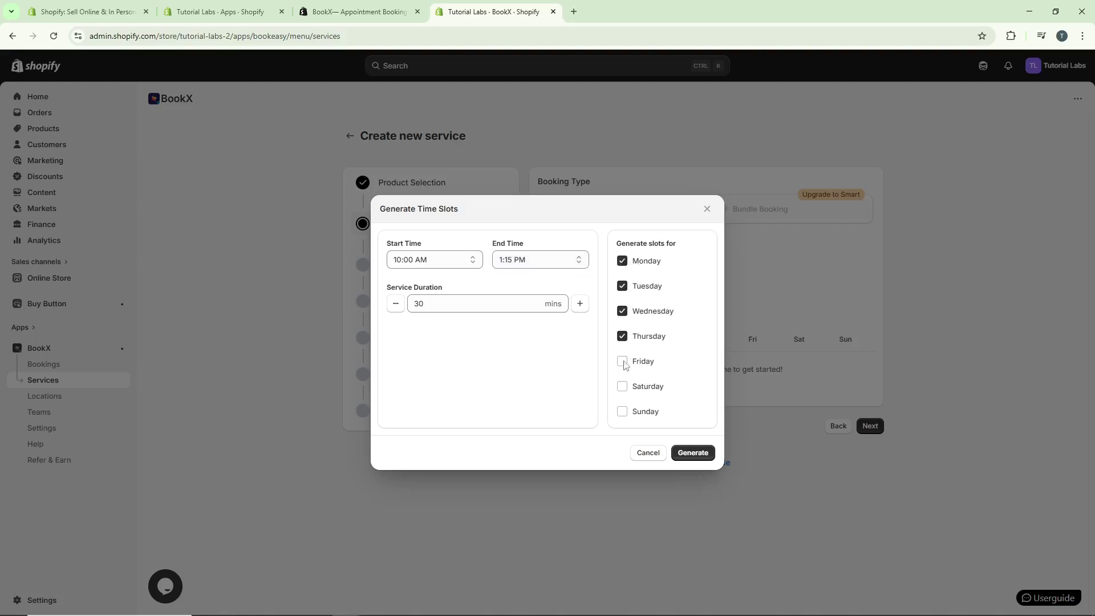
left_click(623, 361)
left_click(697, 453)
scroll(839, 372, "down", 2)
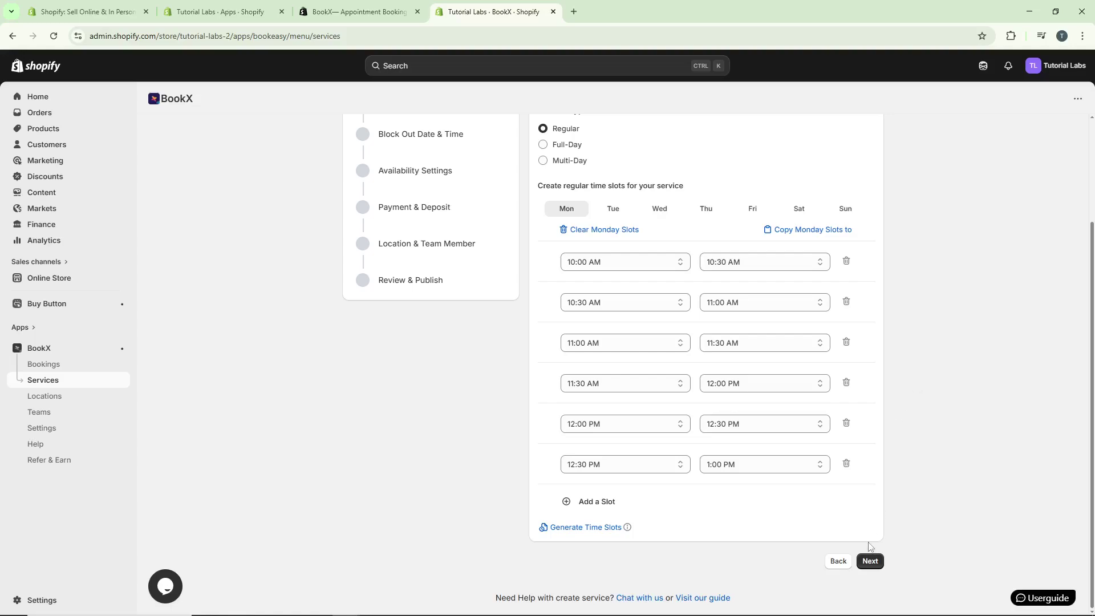
left_click(870, 561)
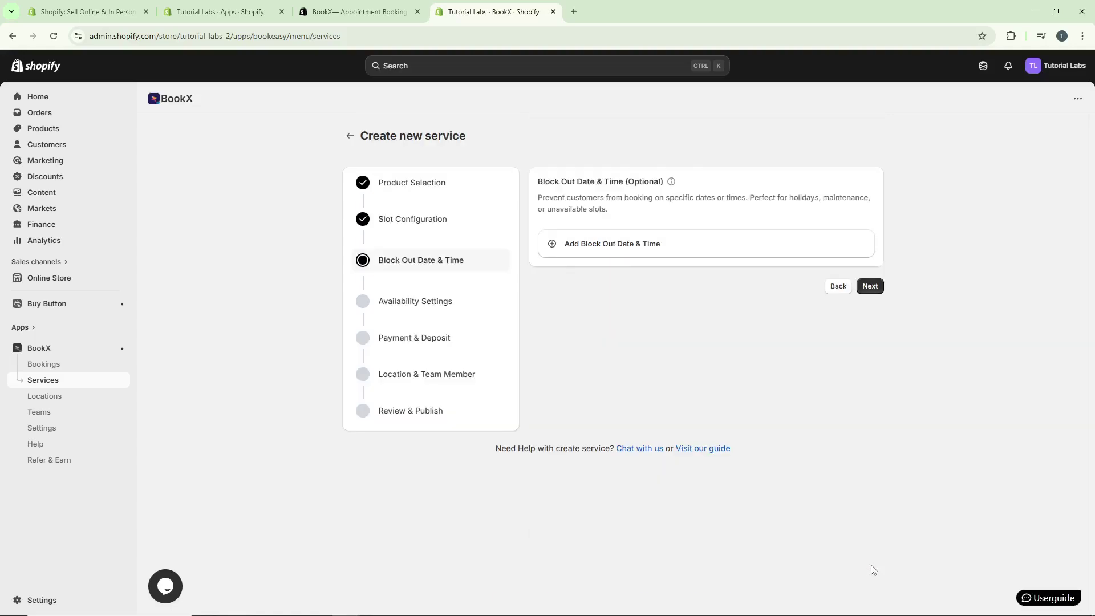
left_click(701, 256)
left_click(707, 249)
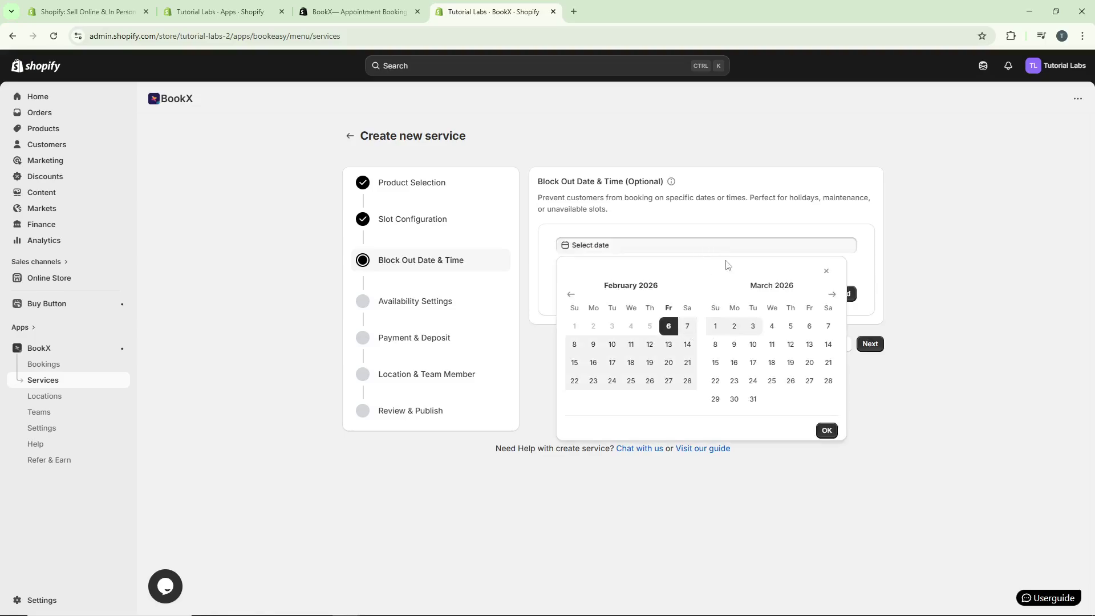
left_click(922, 240)
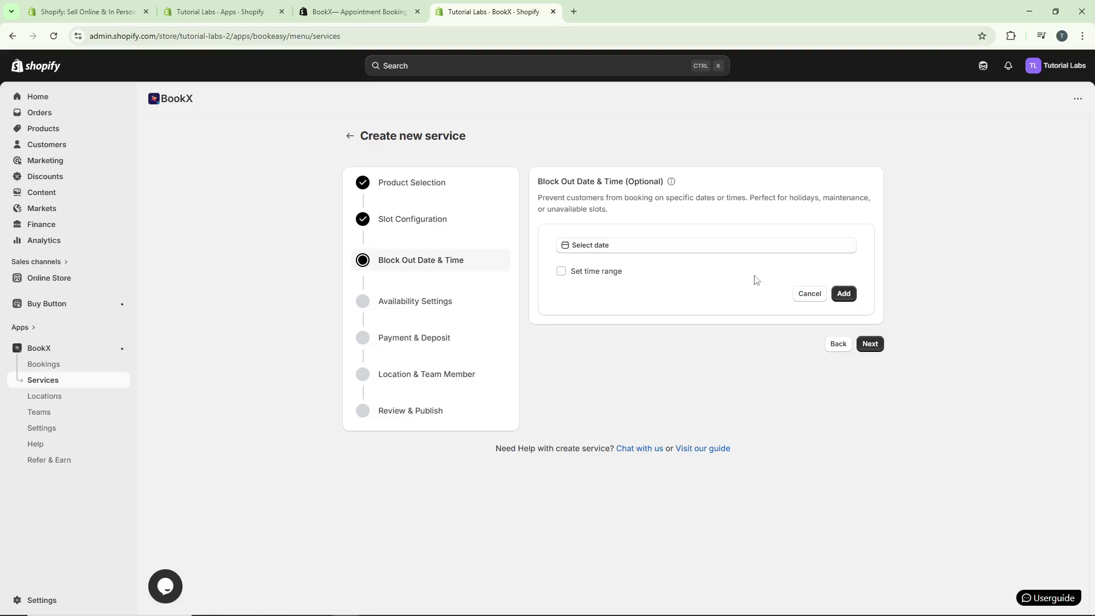
left_click(799, 296)
- Skip the block-out dates and accept the default availability settings to reach Payment & Deposit
left_click(878, 289)
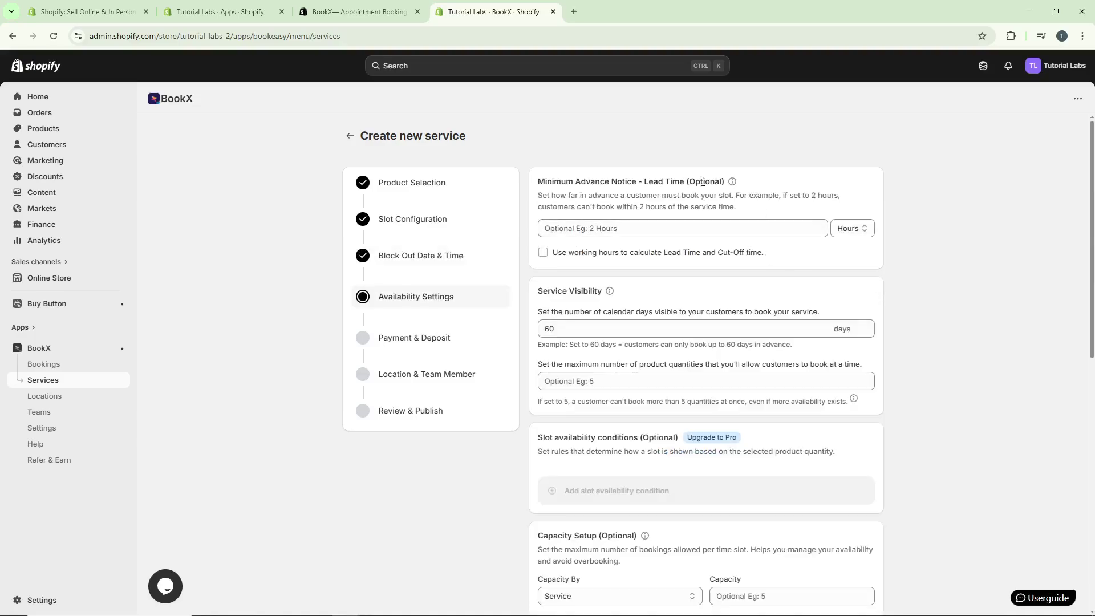
scroll(639, 192, "down", 3)
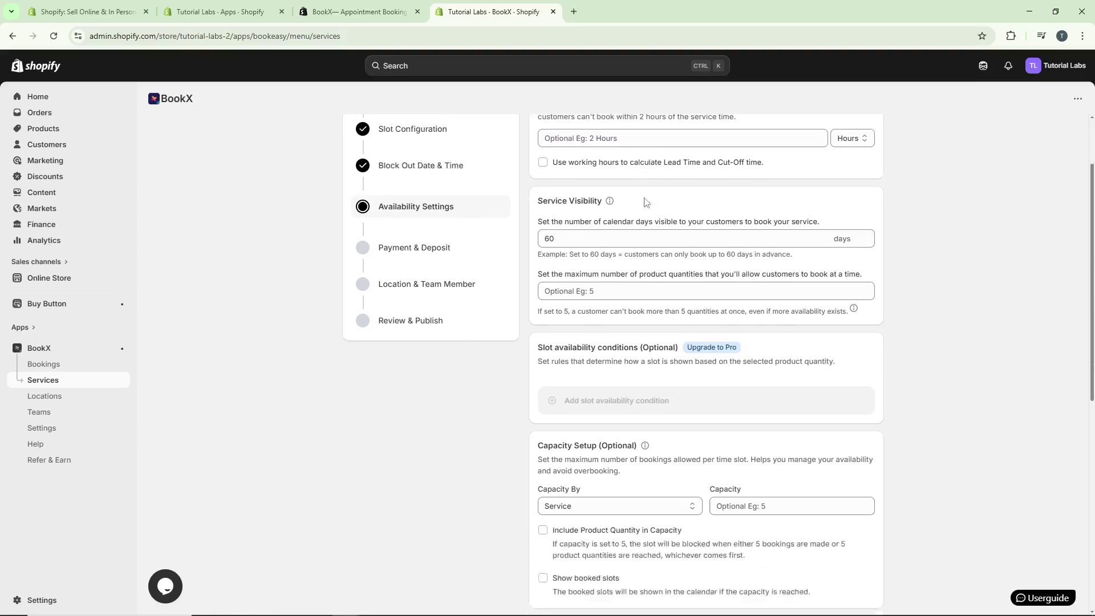
scroll(586, 371, "down", 6)
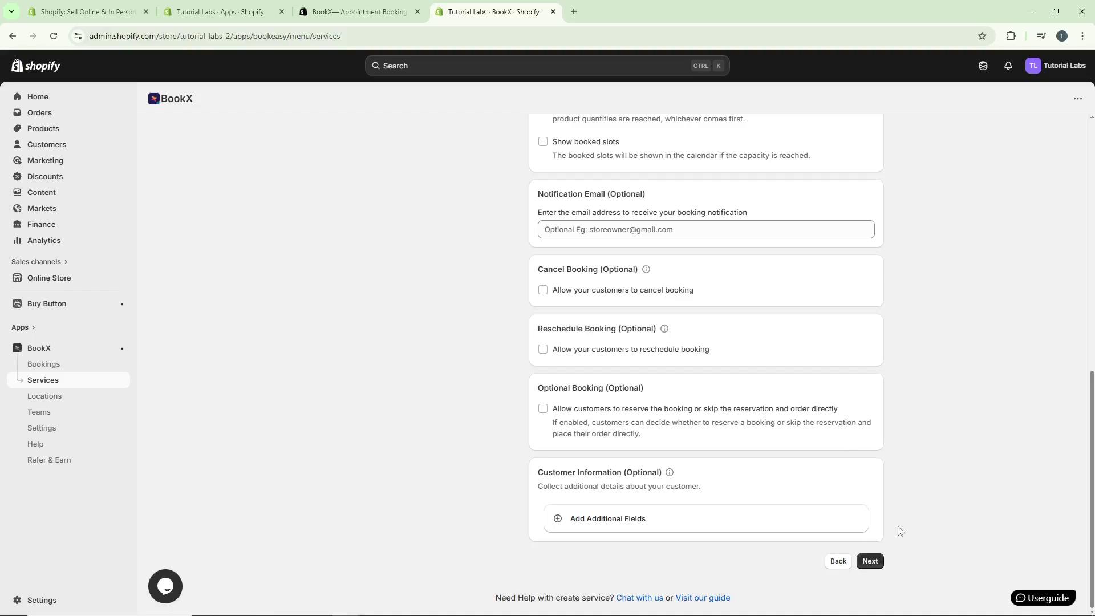
left_click(868, 561)
- Look through the payment and deposit options, accept the defaults, and skip locations and team members to reach Review & Publish
scroll(819, 439, "up", 5)
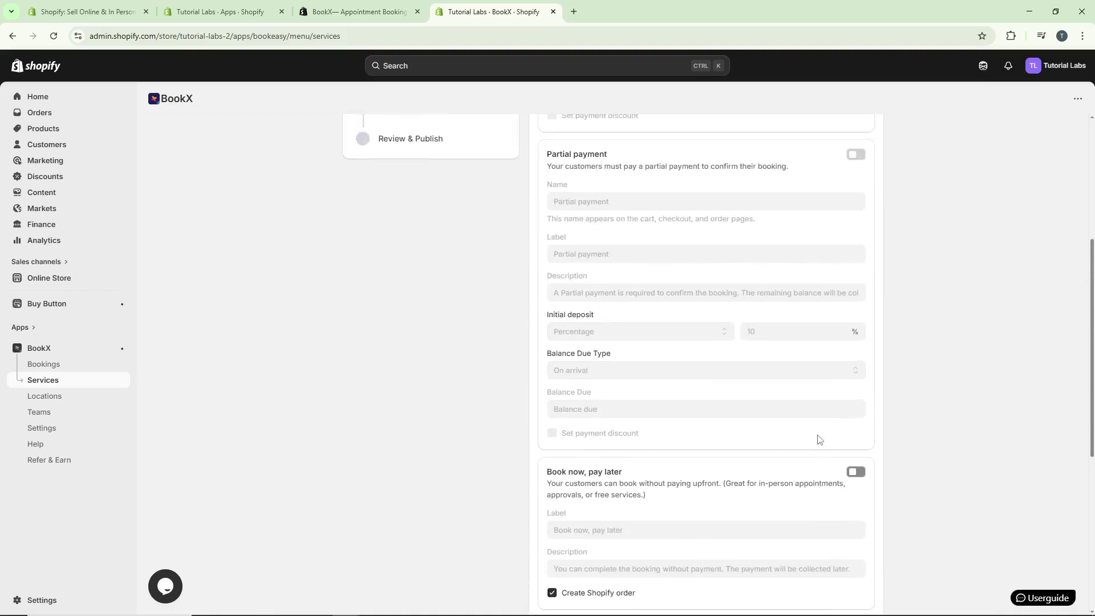
scroll(817, 439, "up", 5)
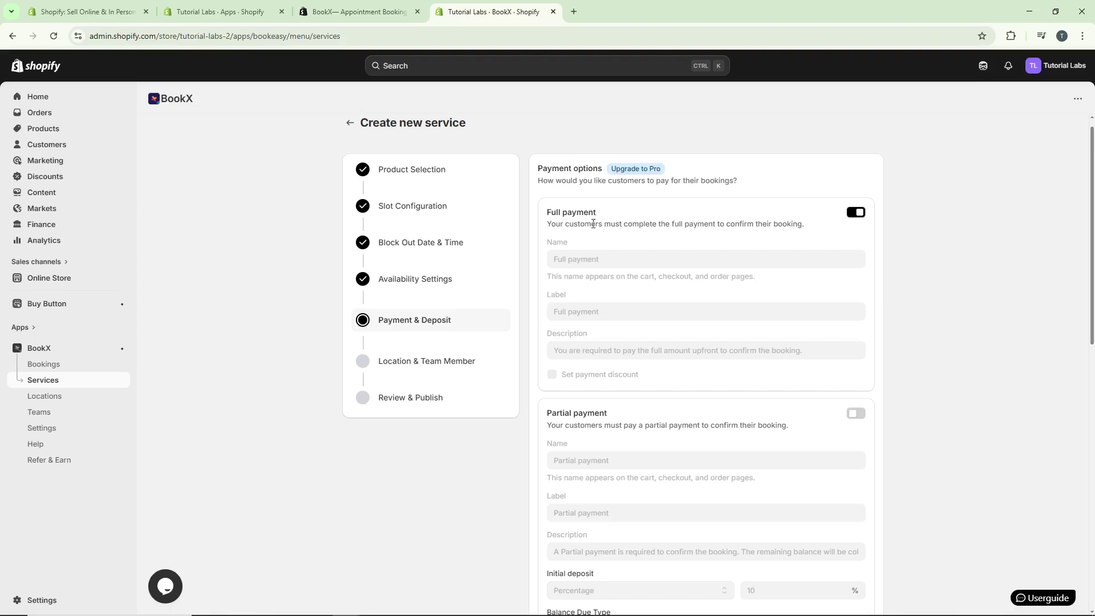
scroll(593, 223, "down", 8)
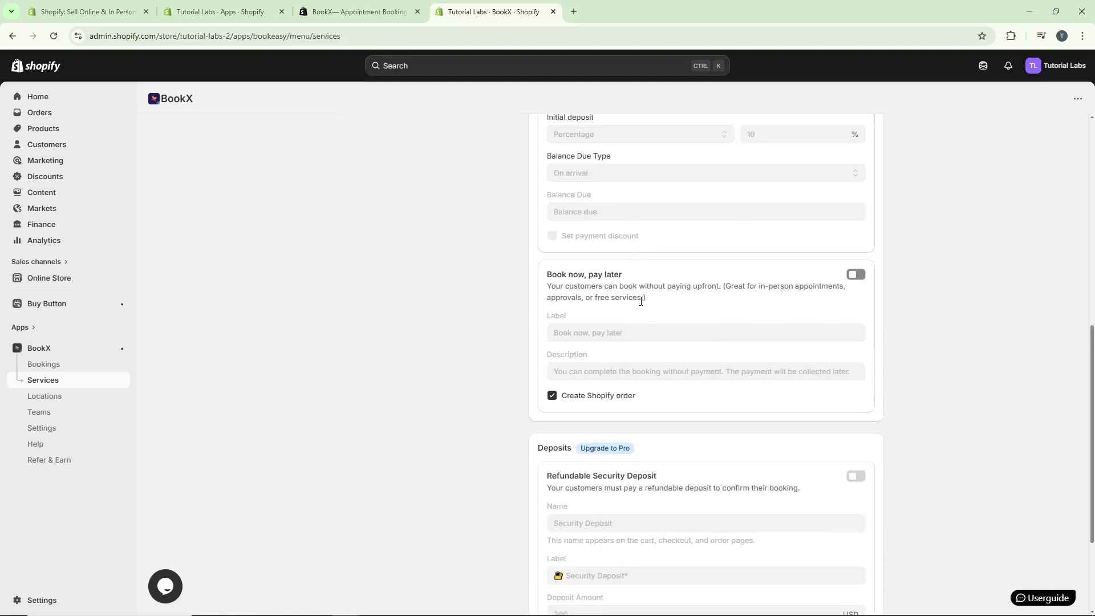
scroll(641, 301, "down", 3)
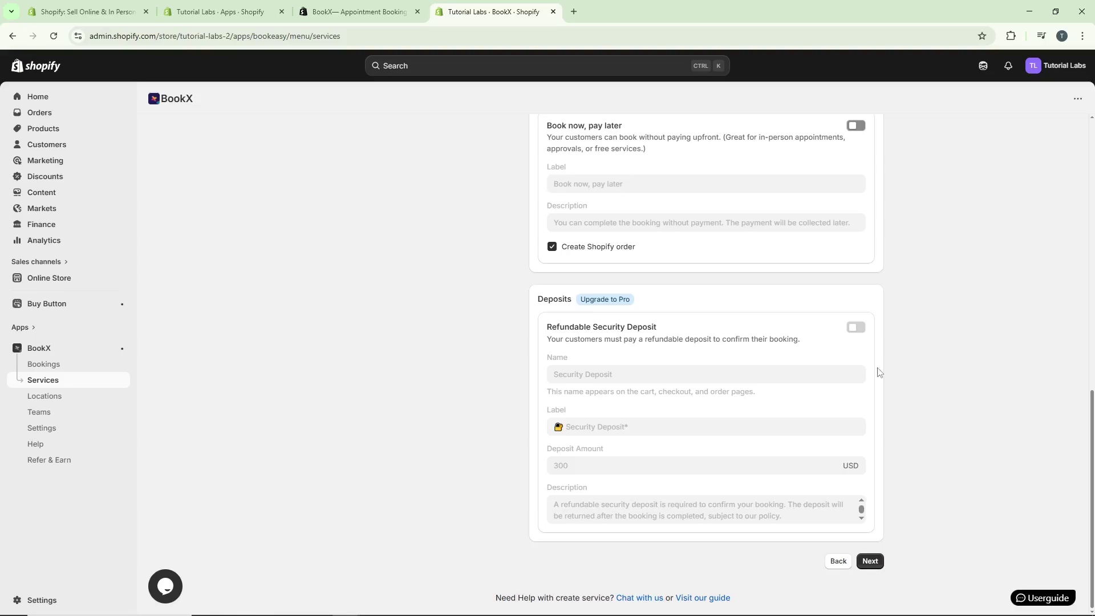
left_click(870, 561)
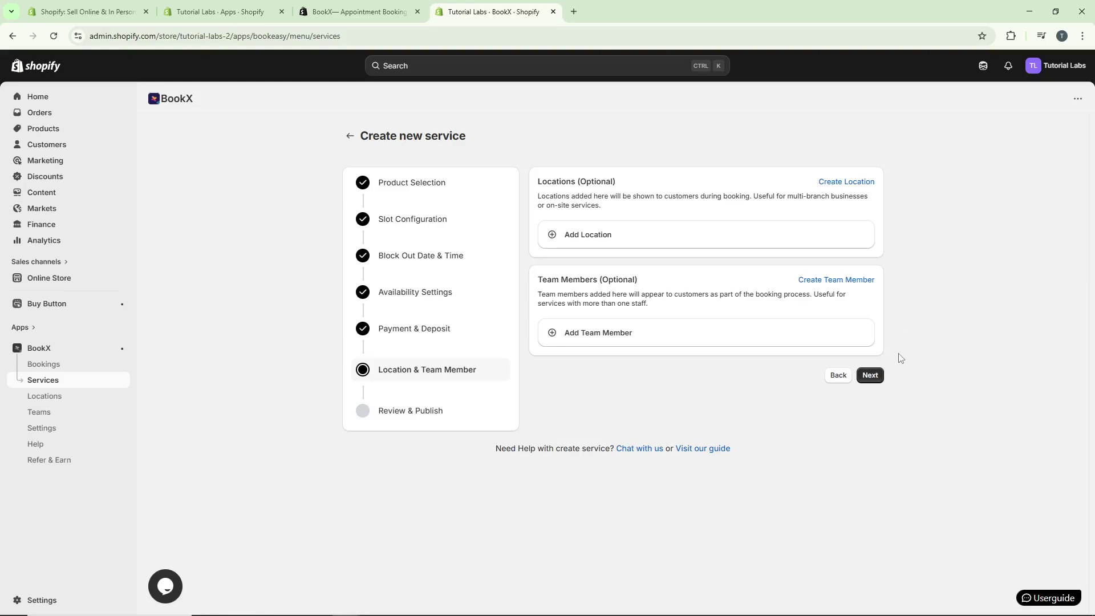
left_click(879, 378)
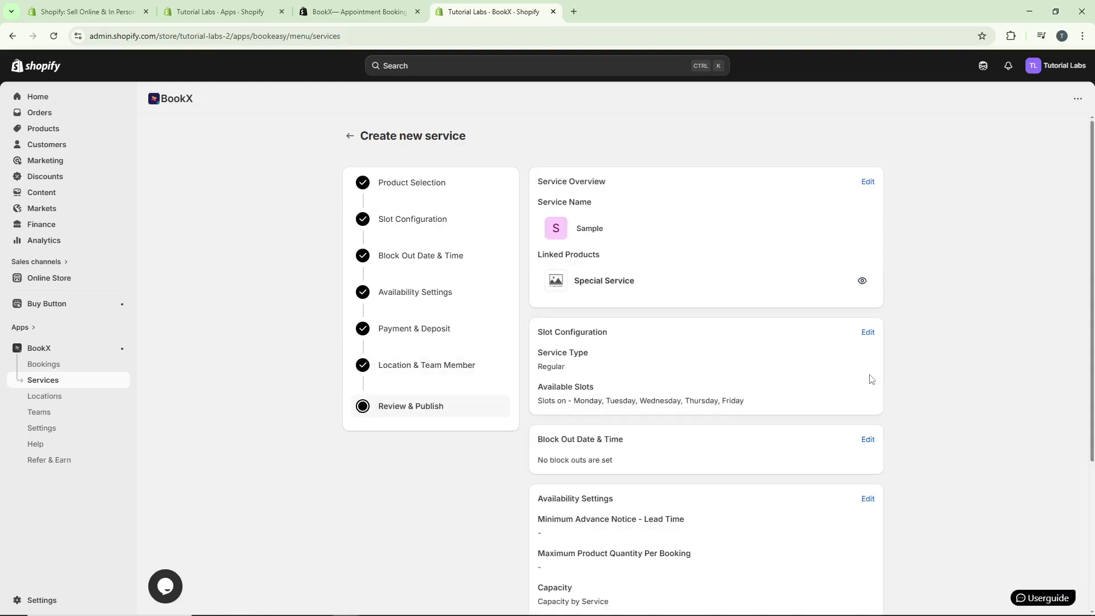
- Review the summary of the Sample service and publish it in the store
scroll(839, 359, "down", 4)
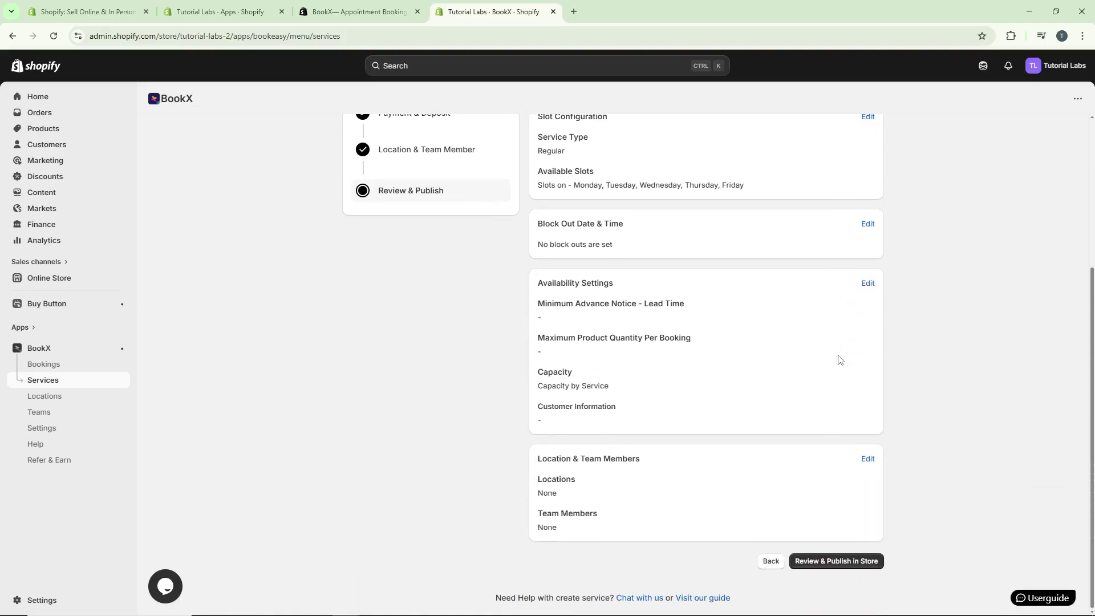
scroll(838, 360, "up", 2)
scroll(836, 359, "up", 2)
scroll(743, 283, "down", 4)
left_click(853, 562)
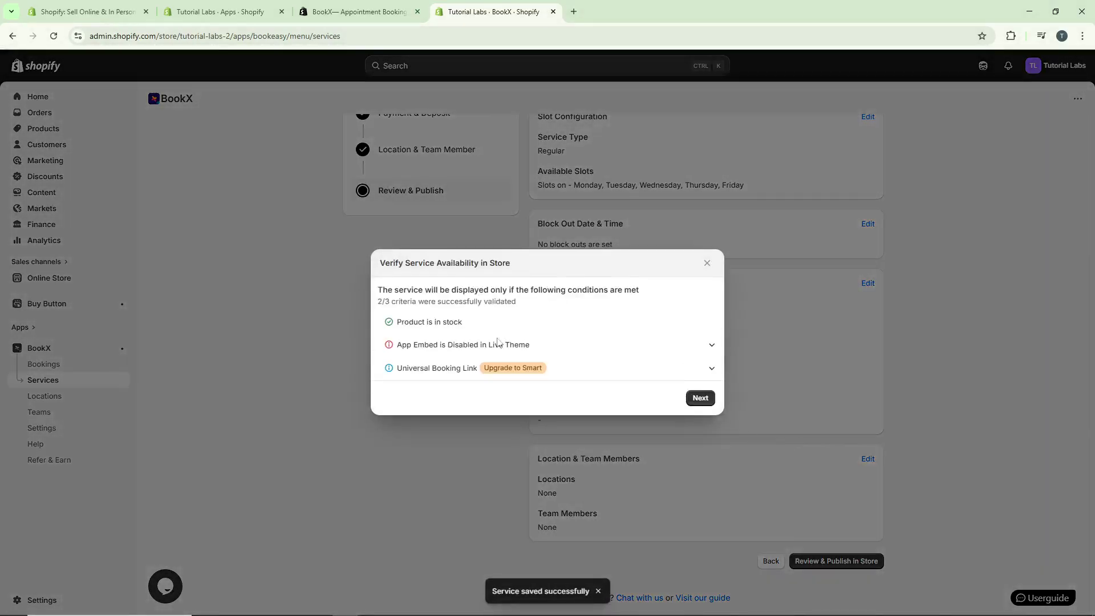
- Enable the BookX app embed in the live Dawn theme and save the theme
left_click(464, 350)
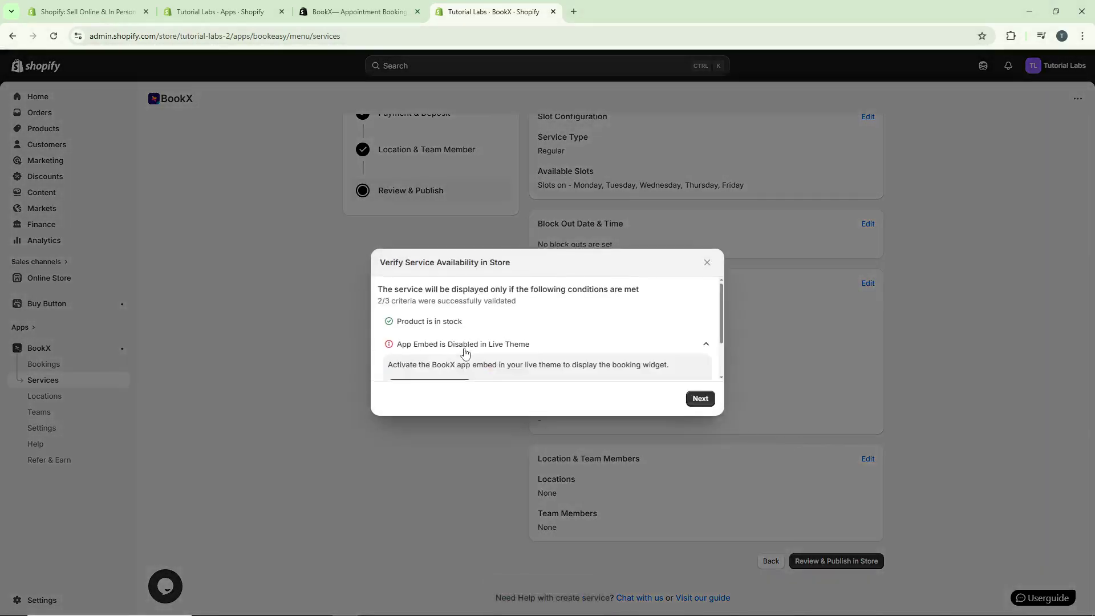
left_click(435, 365)
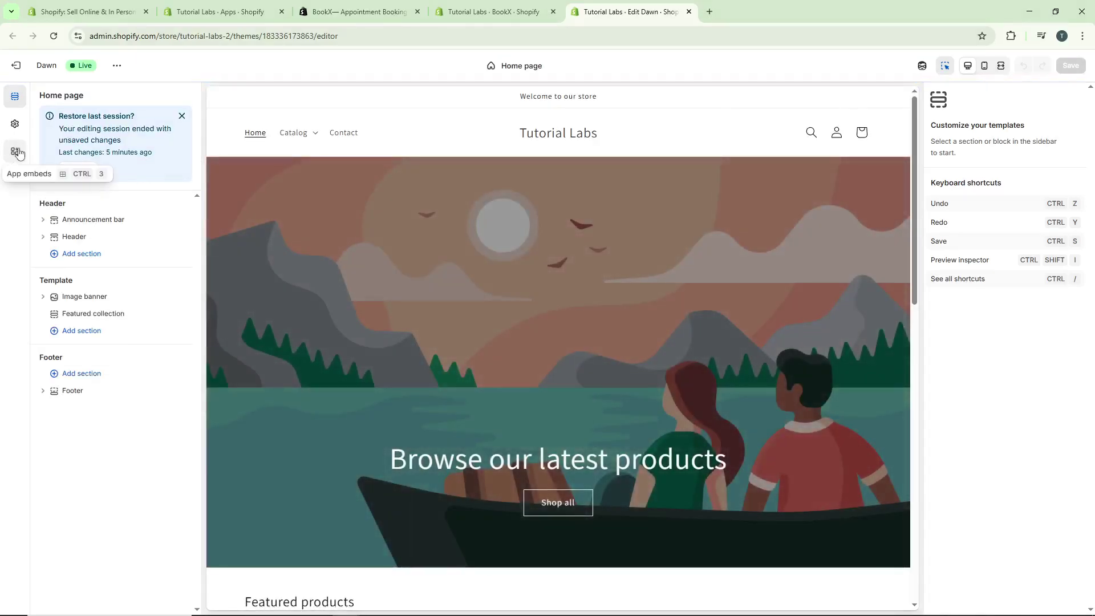
left_click(15, 151)
left_click(178, 167)
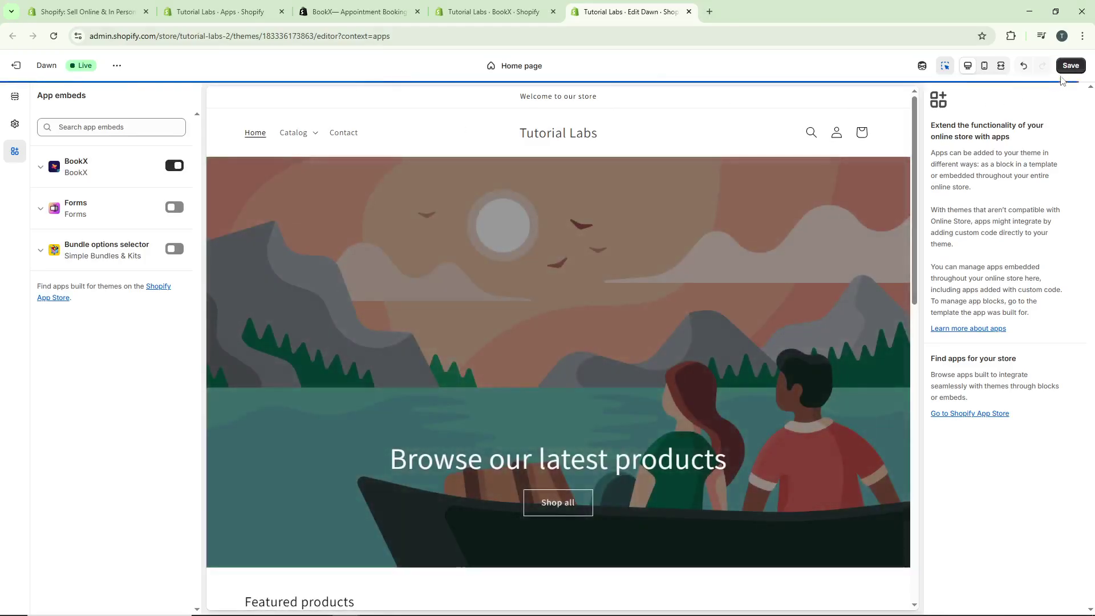
left_click(1074, 68)
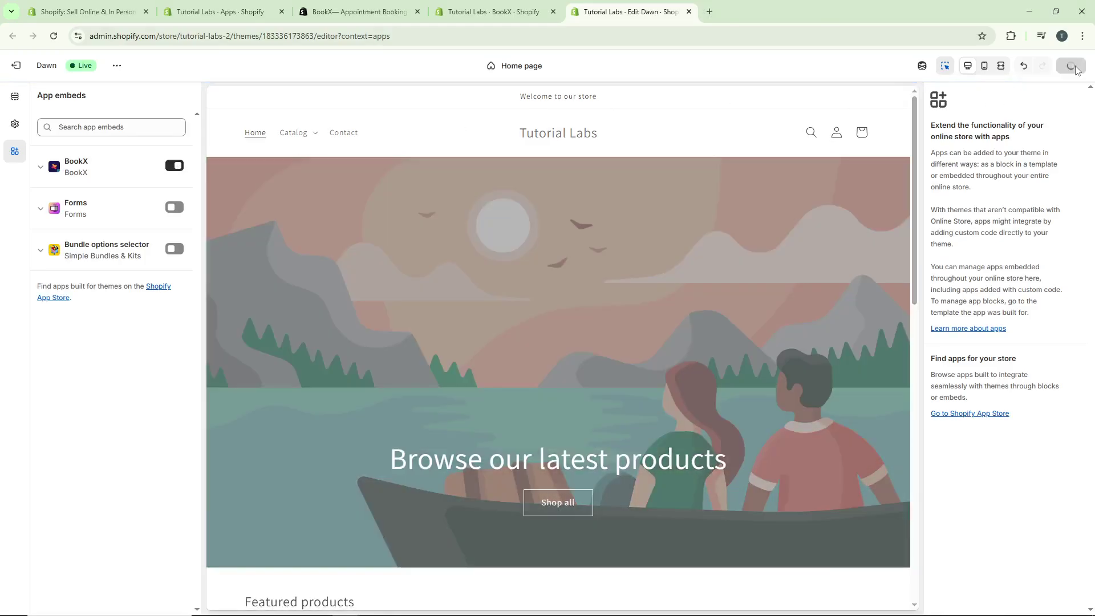